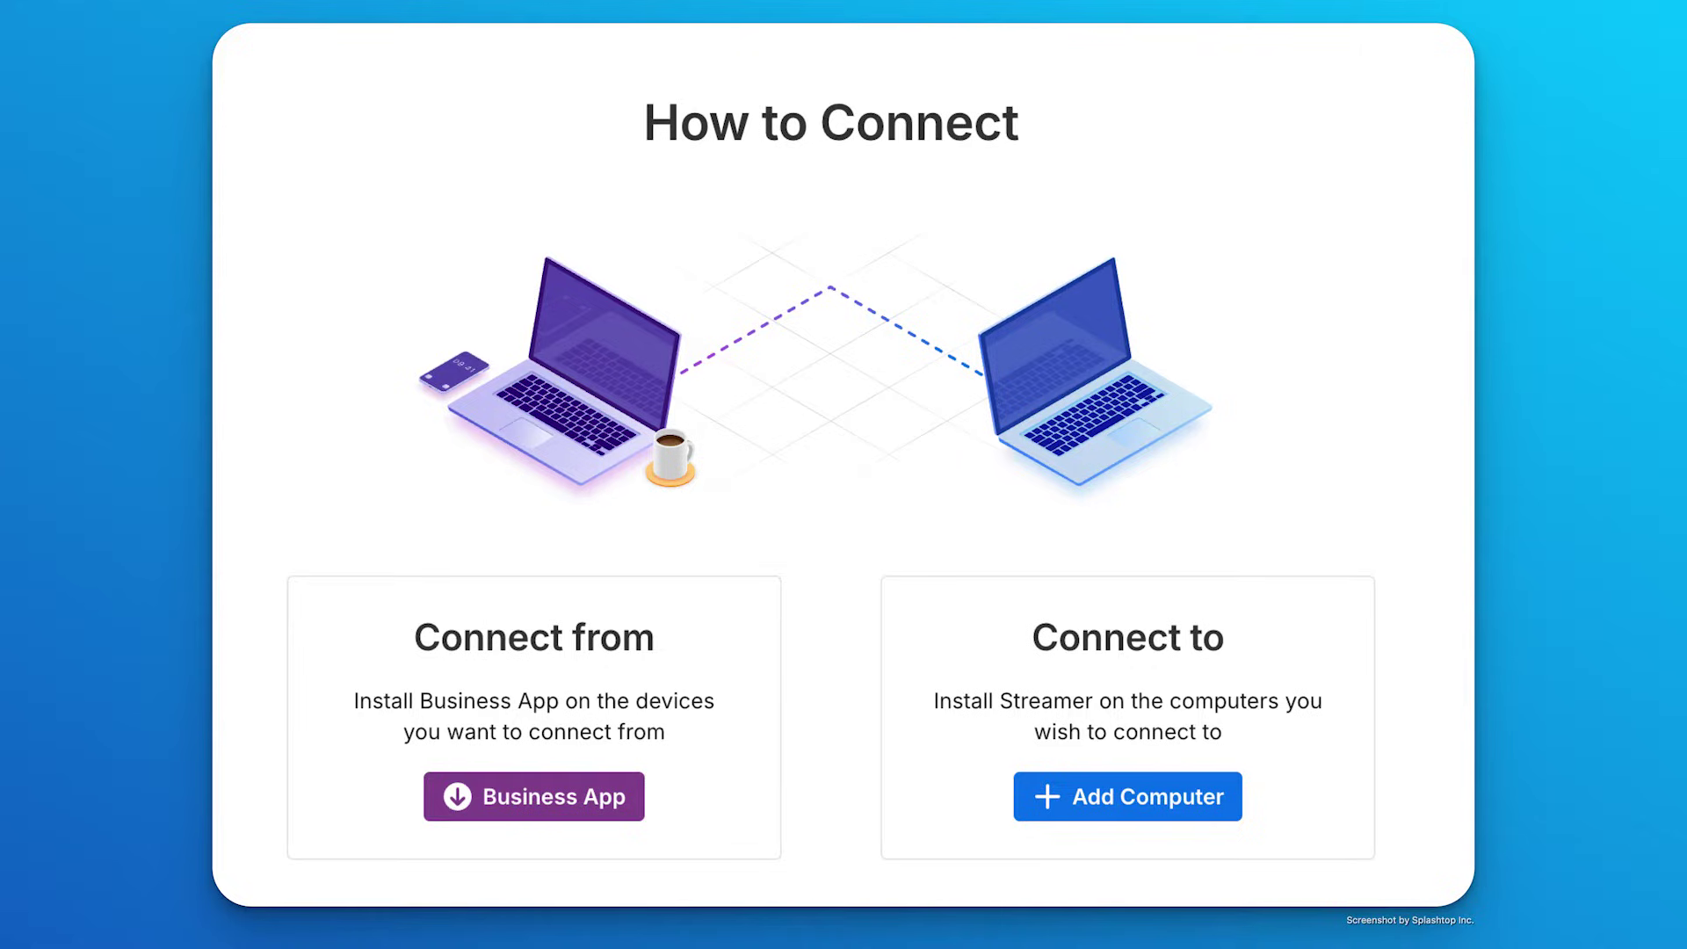
Step: Load splashtop.com/app and open the downloaded Splashtop Business disk image
text(htop.com/app)
key(Return)
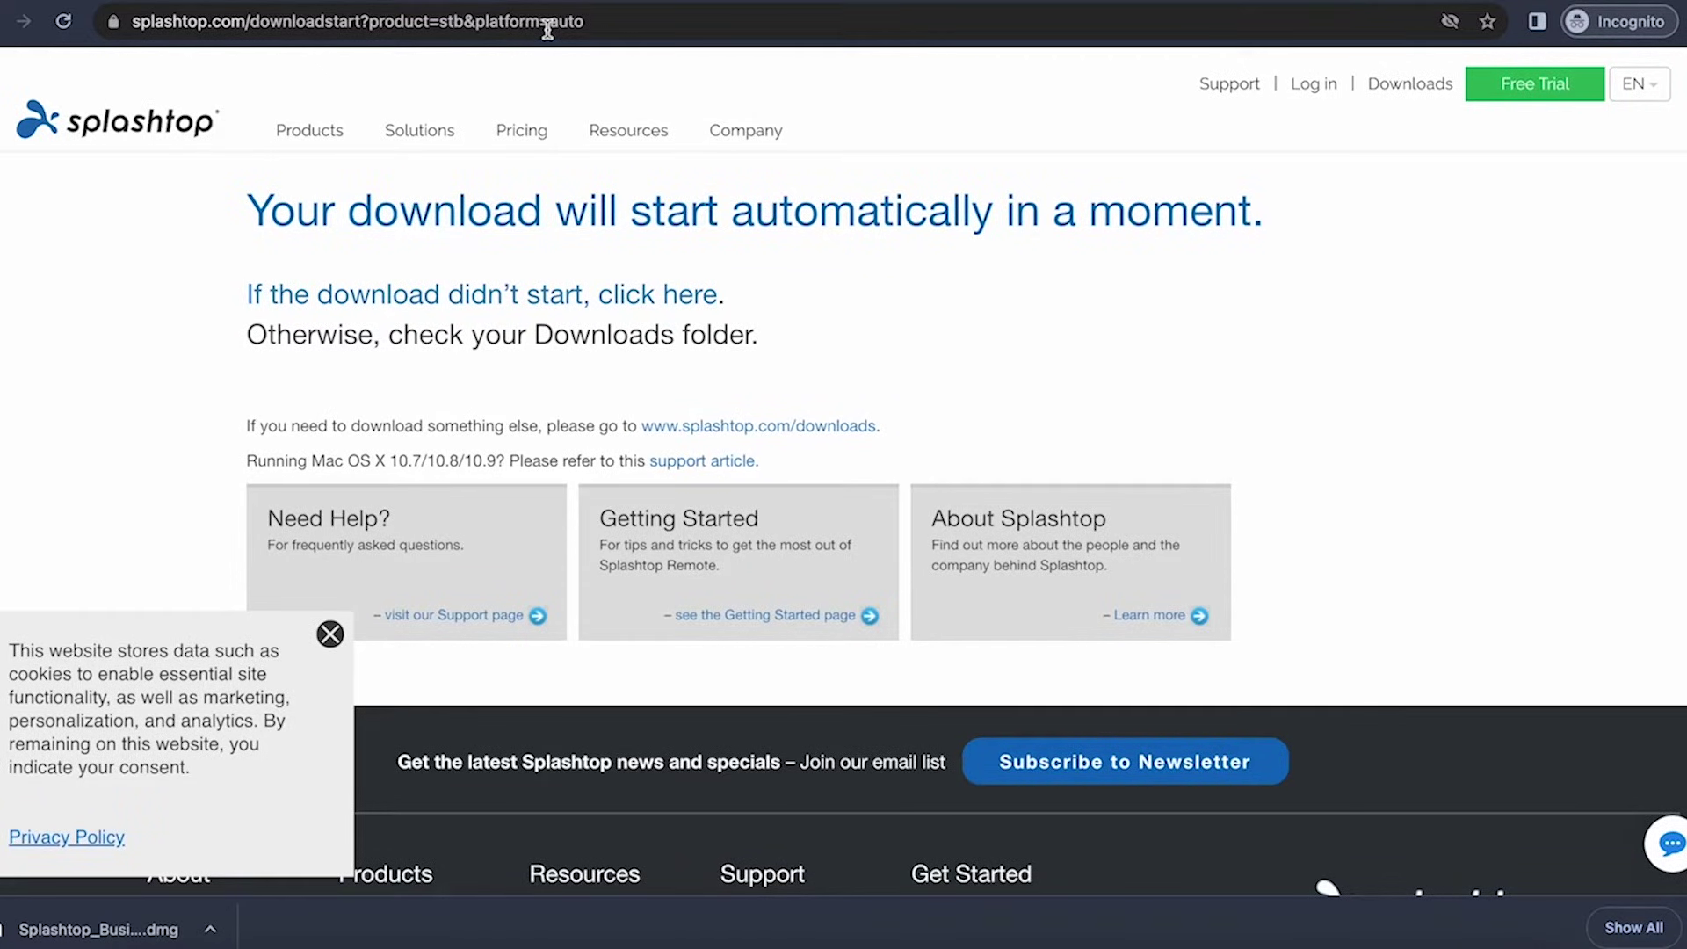
click(15, 931)
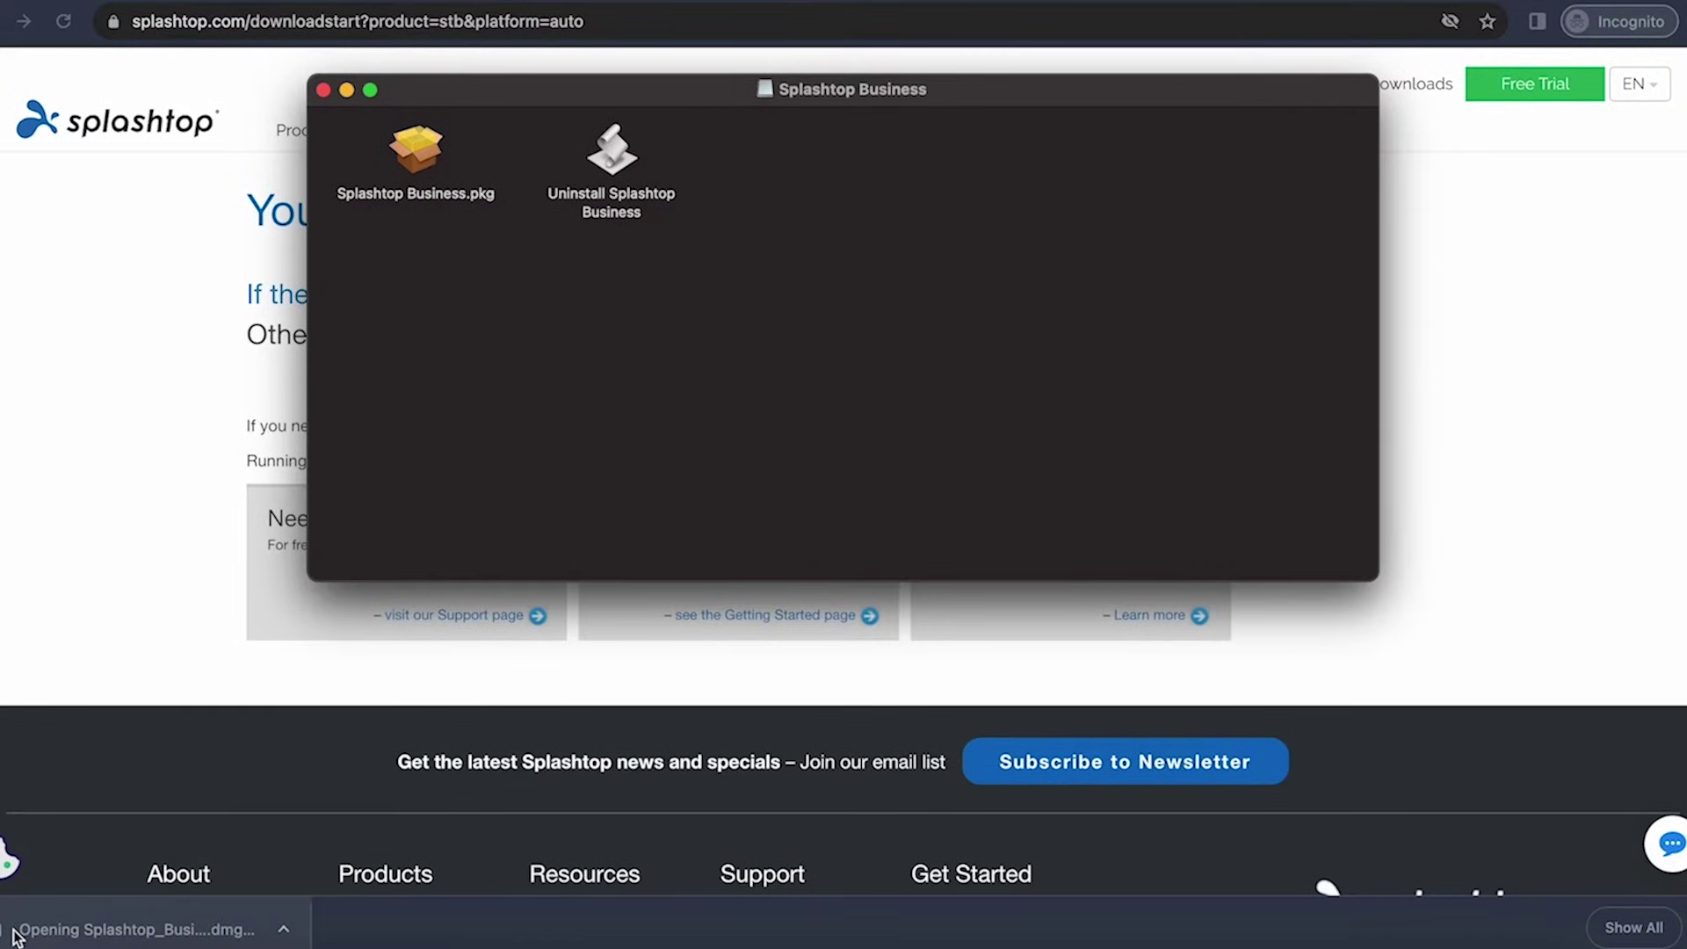
Step: Close the Splashtop Business disk window and restart the Business App download manually
click(324, 89)
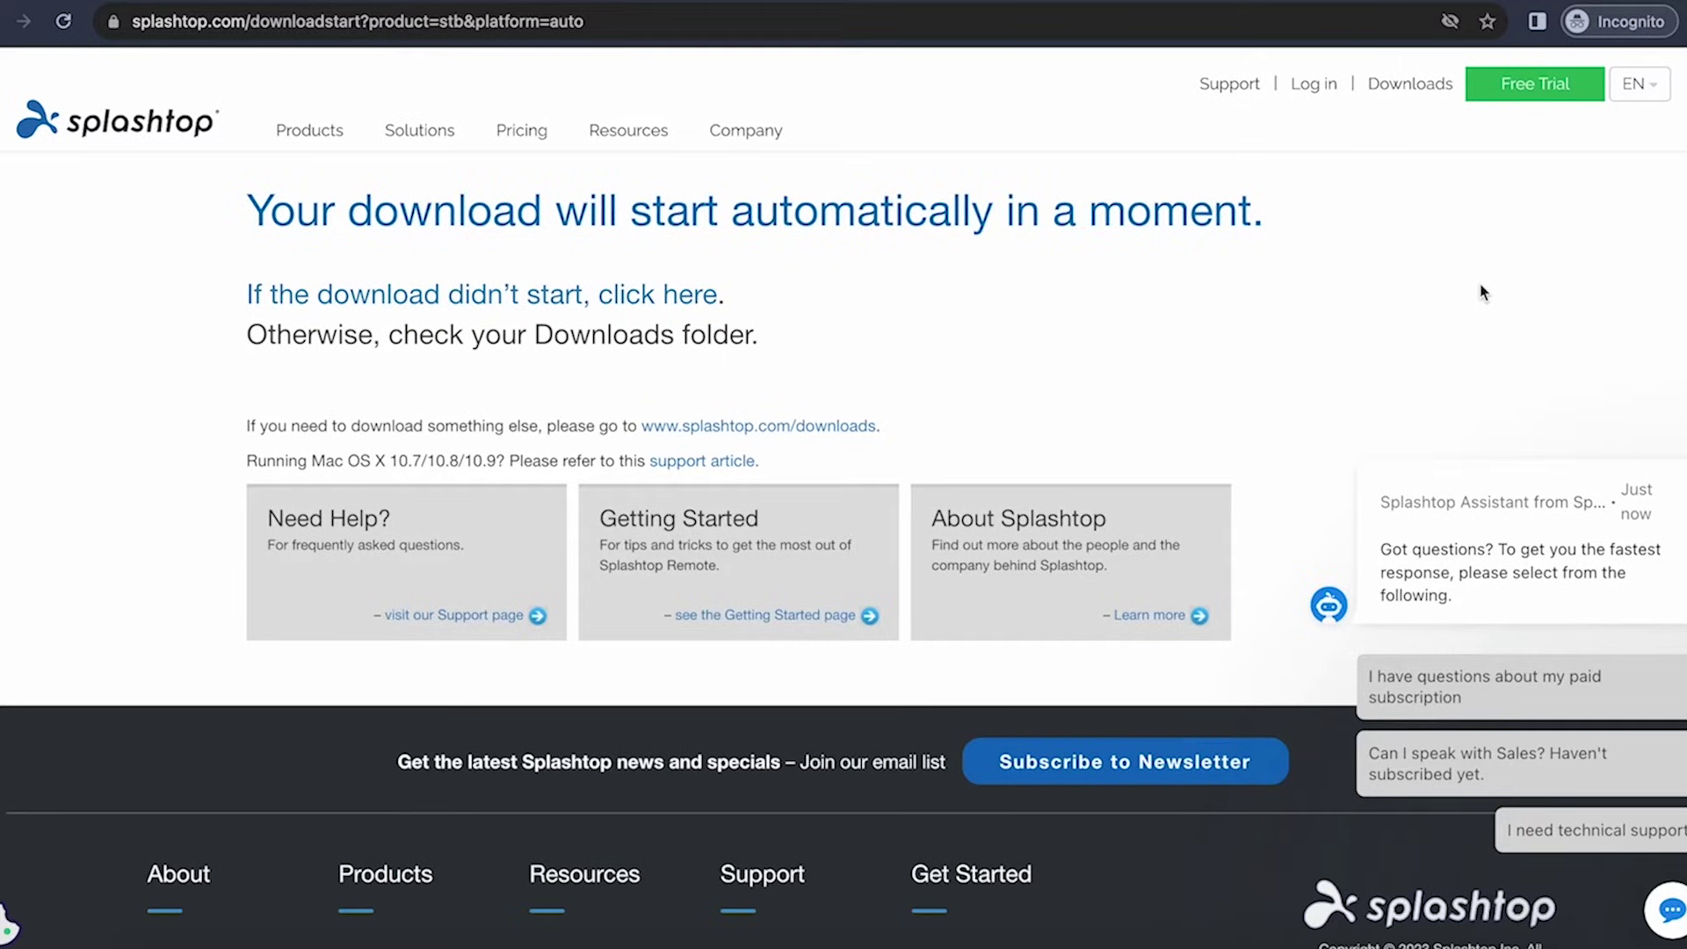
click(602, 293)
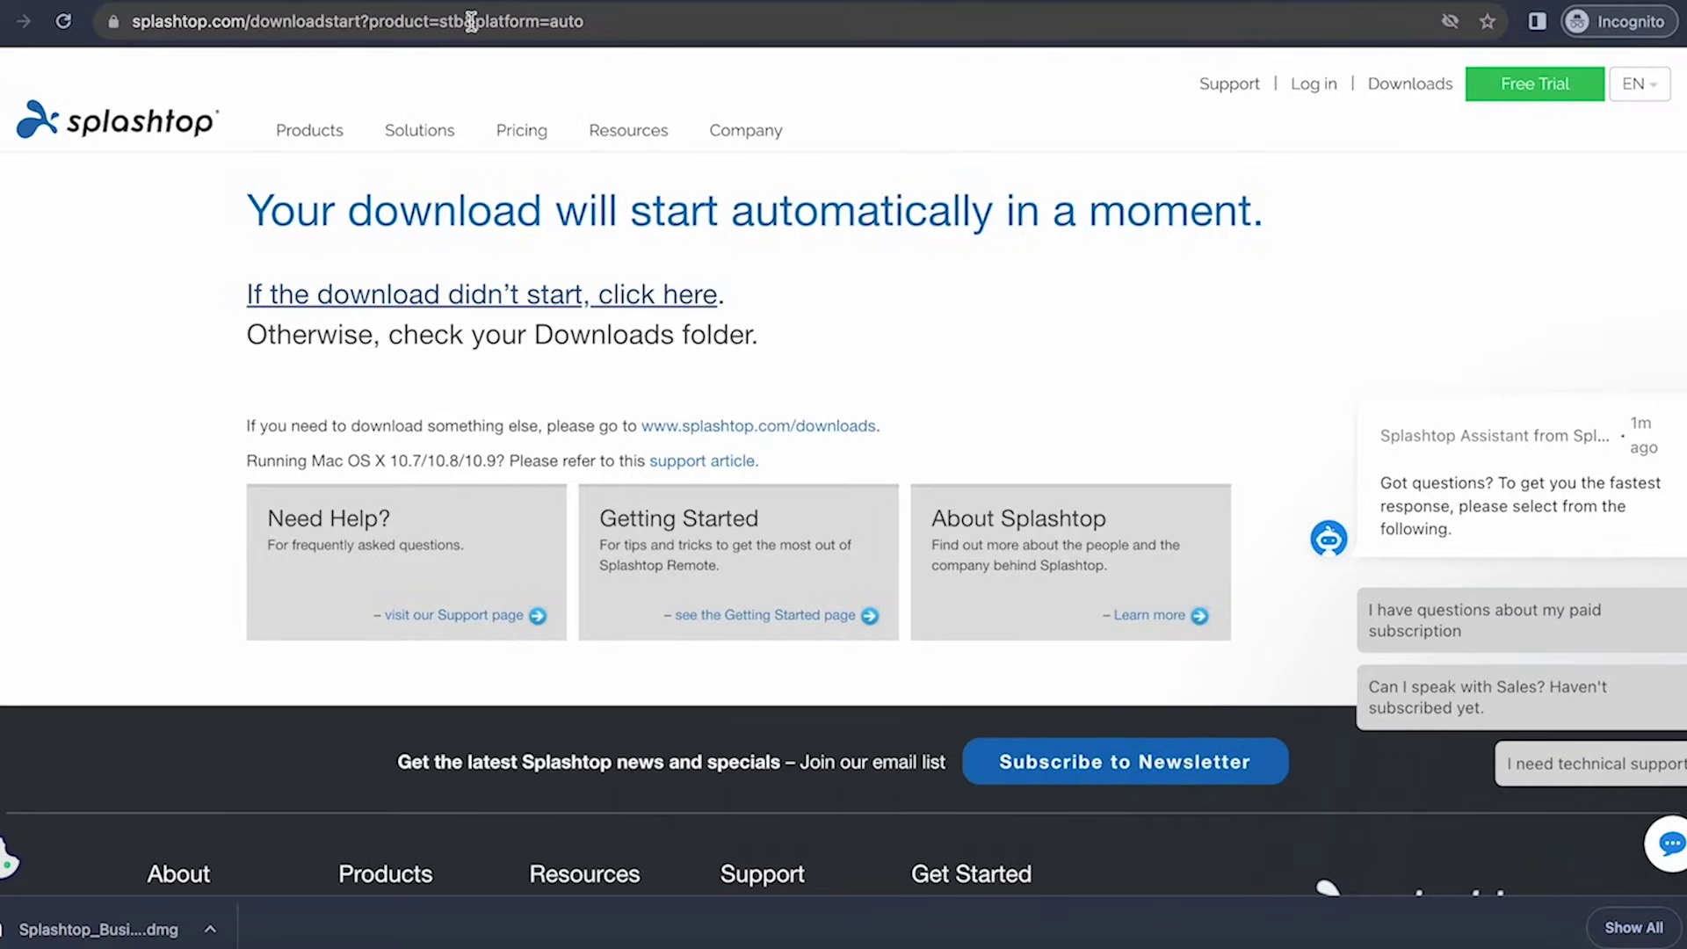
Step: Load my.splashtop.com, choose Add Computer, and get the Streamer link for a different computer
click(471, 21)
text(my.splashtop.com)
key(Return)
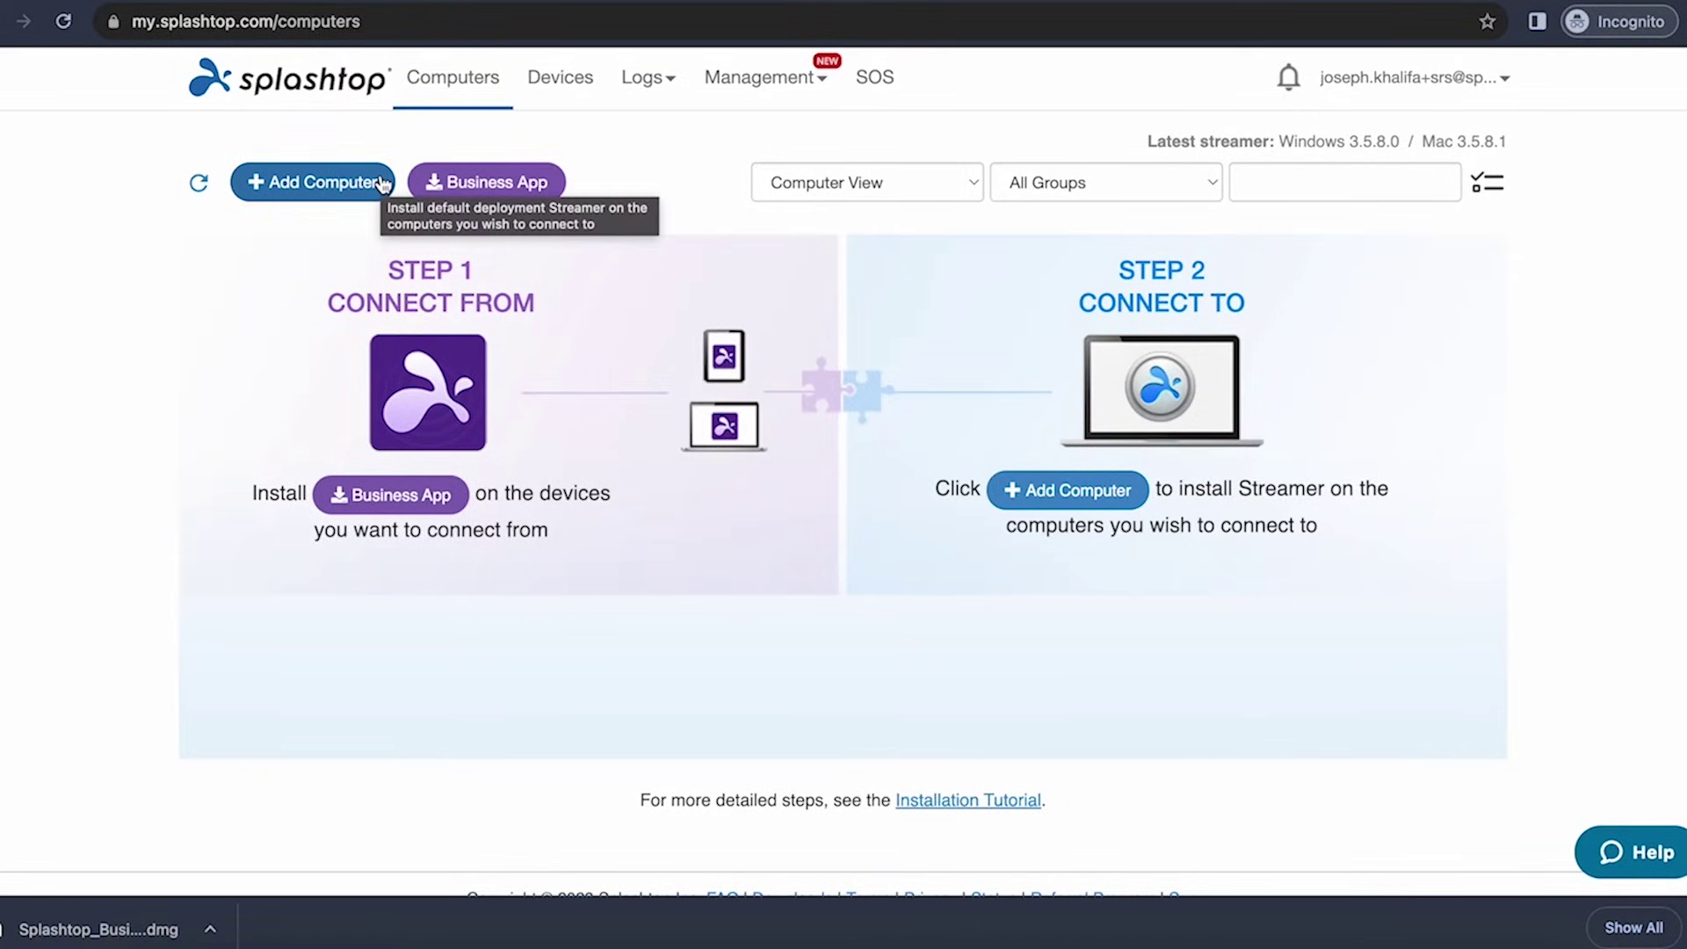
click(382, 183)
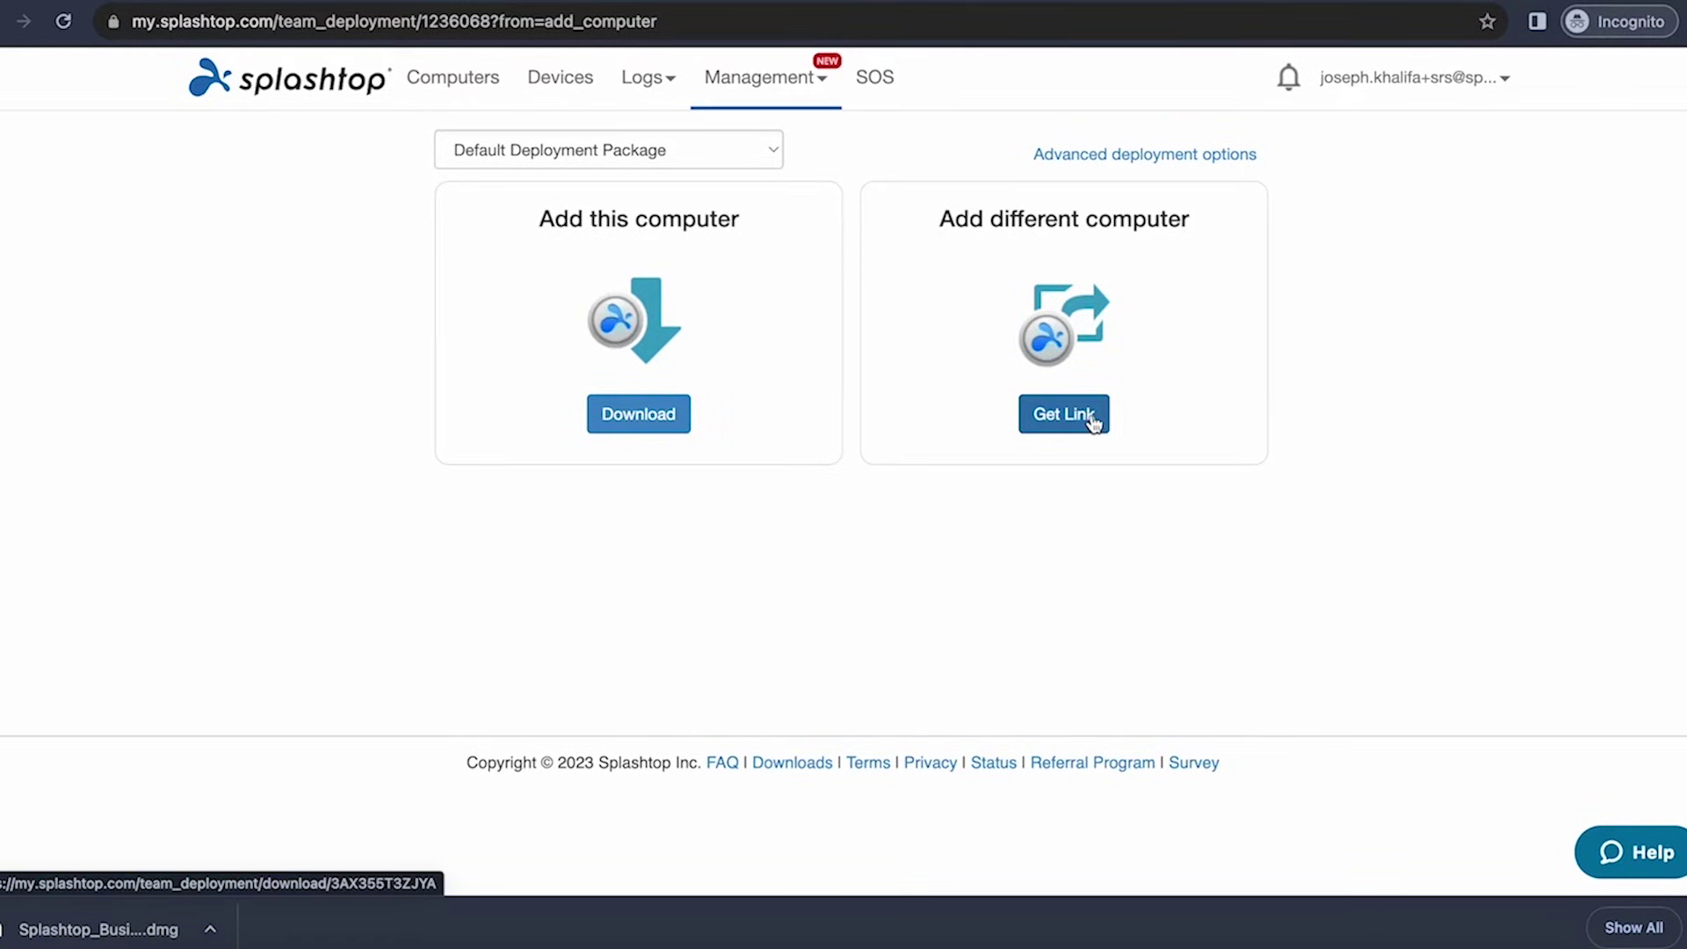
click(1093, 424)
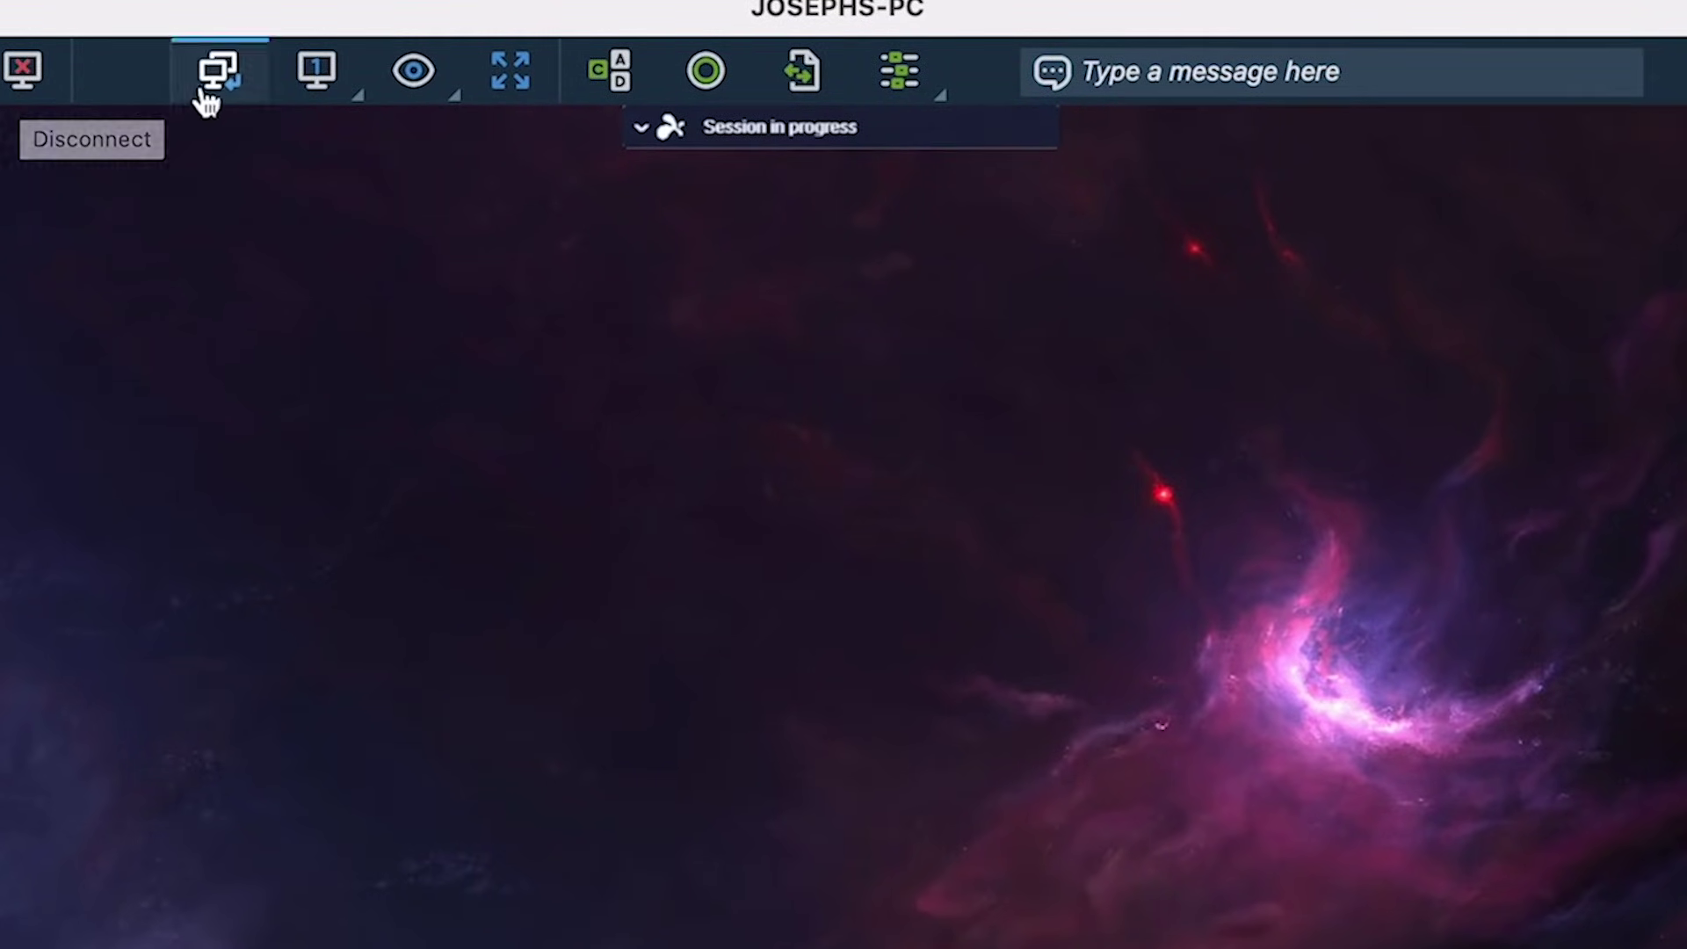
Step: Check the remote monitor list, view options and the Ctrl+Alt+Del security screen
click(308, 85)
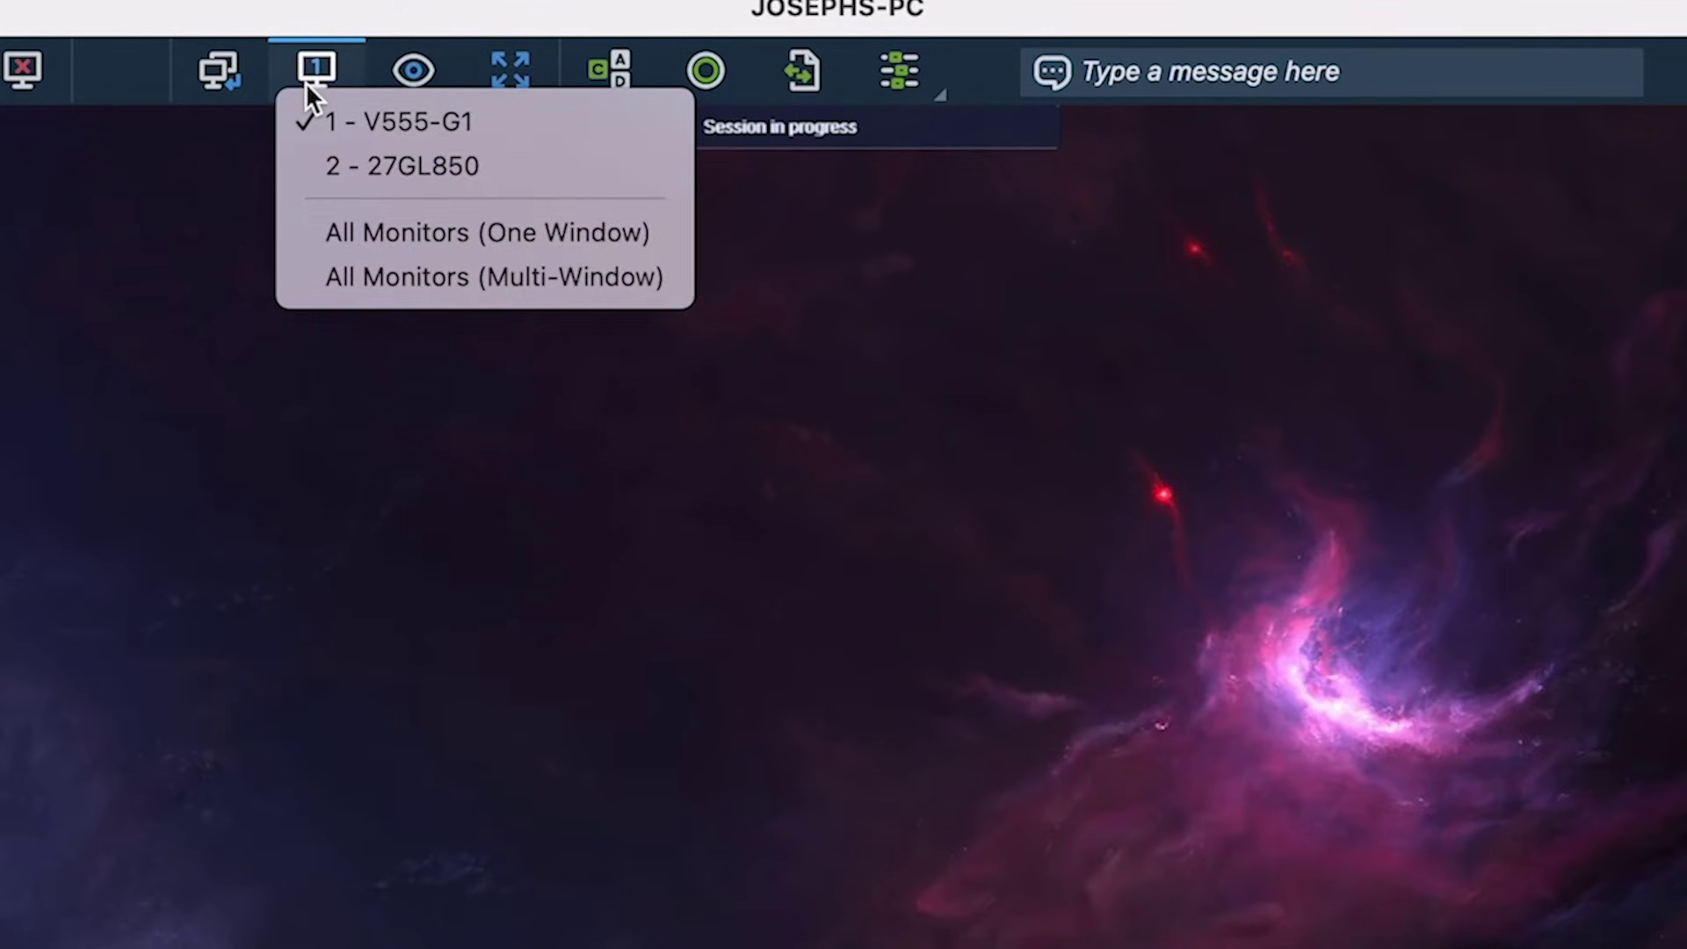
click(411, 76)
click(499, 96)
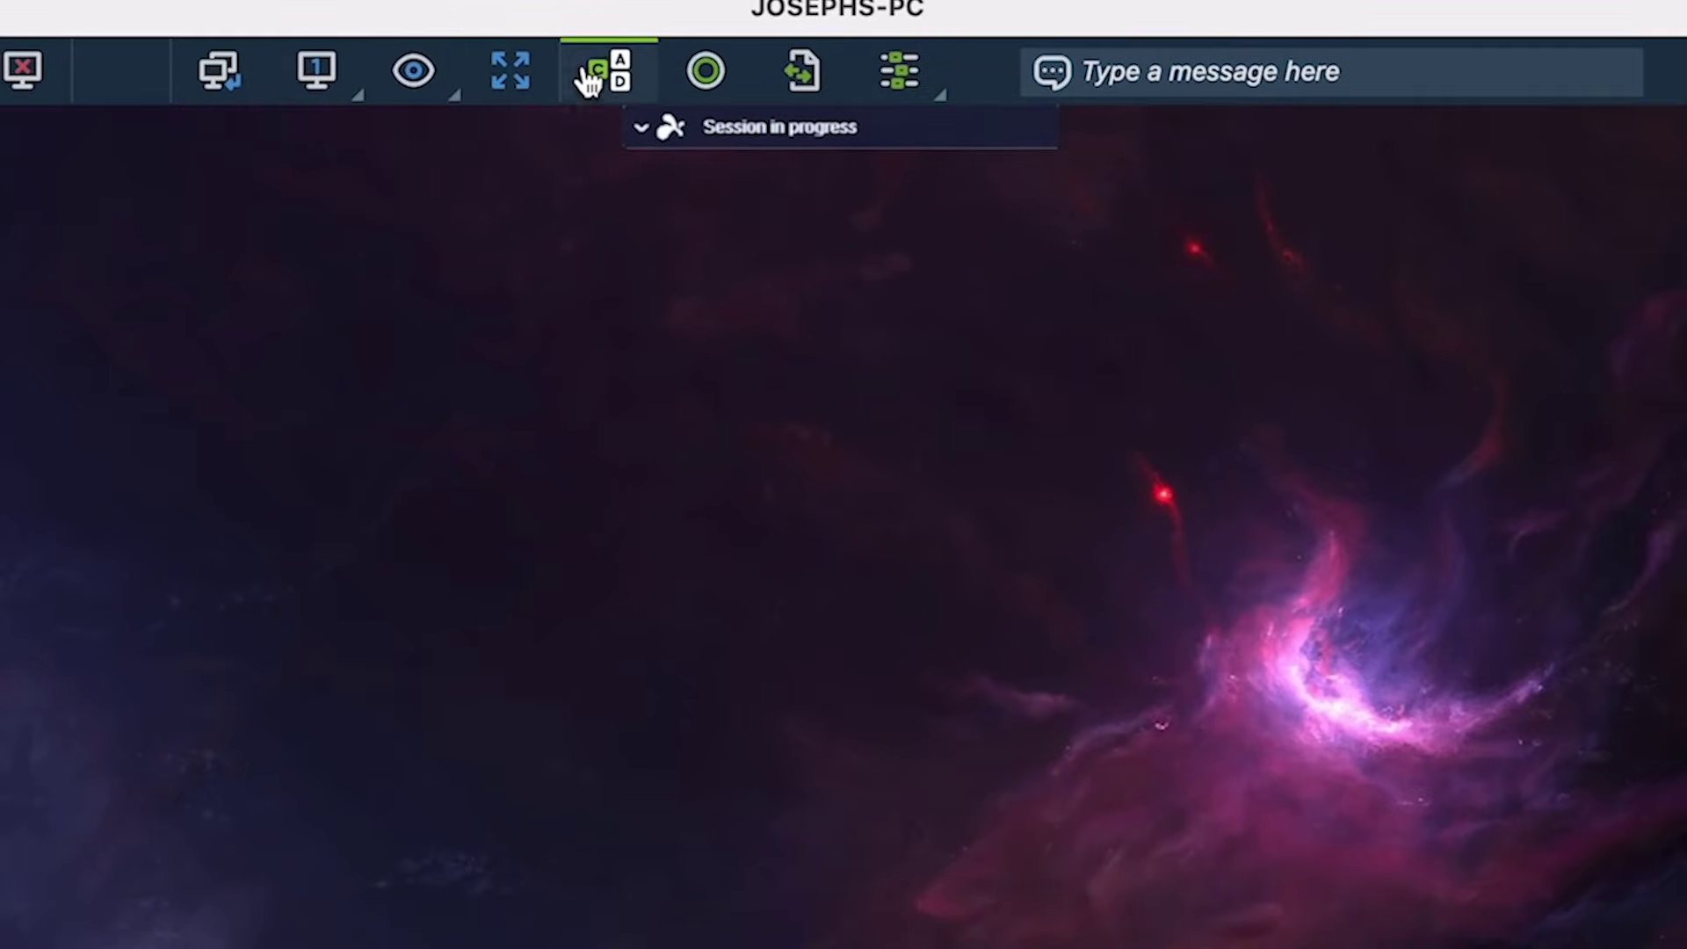
click(587, 81)
key(Escape)
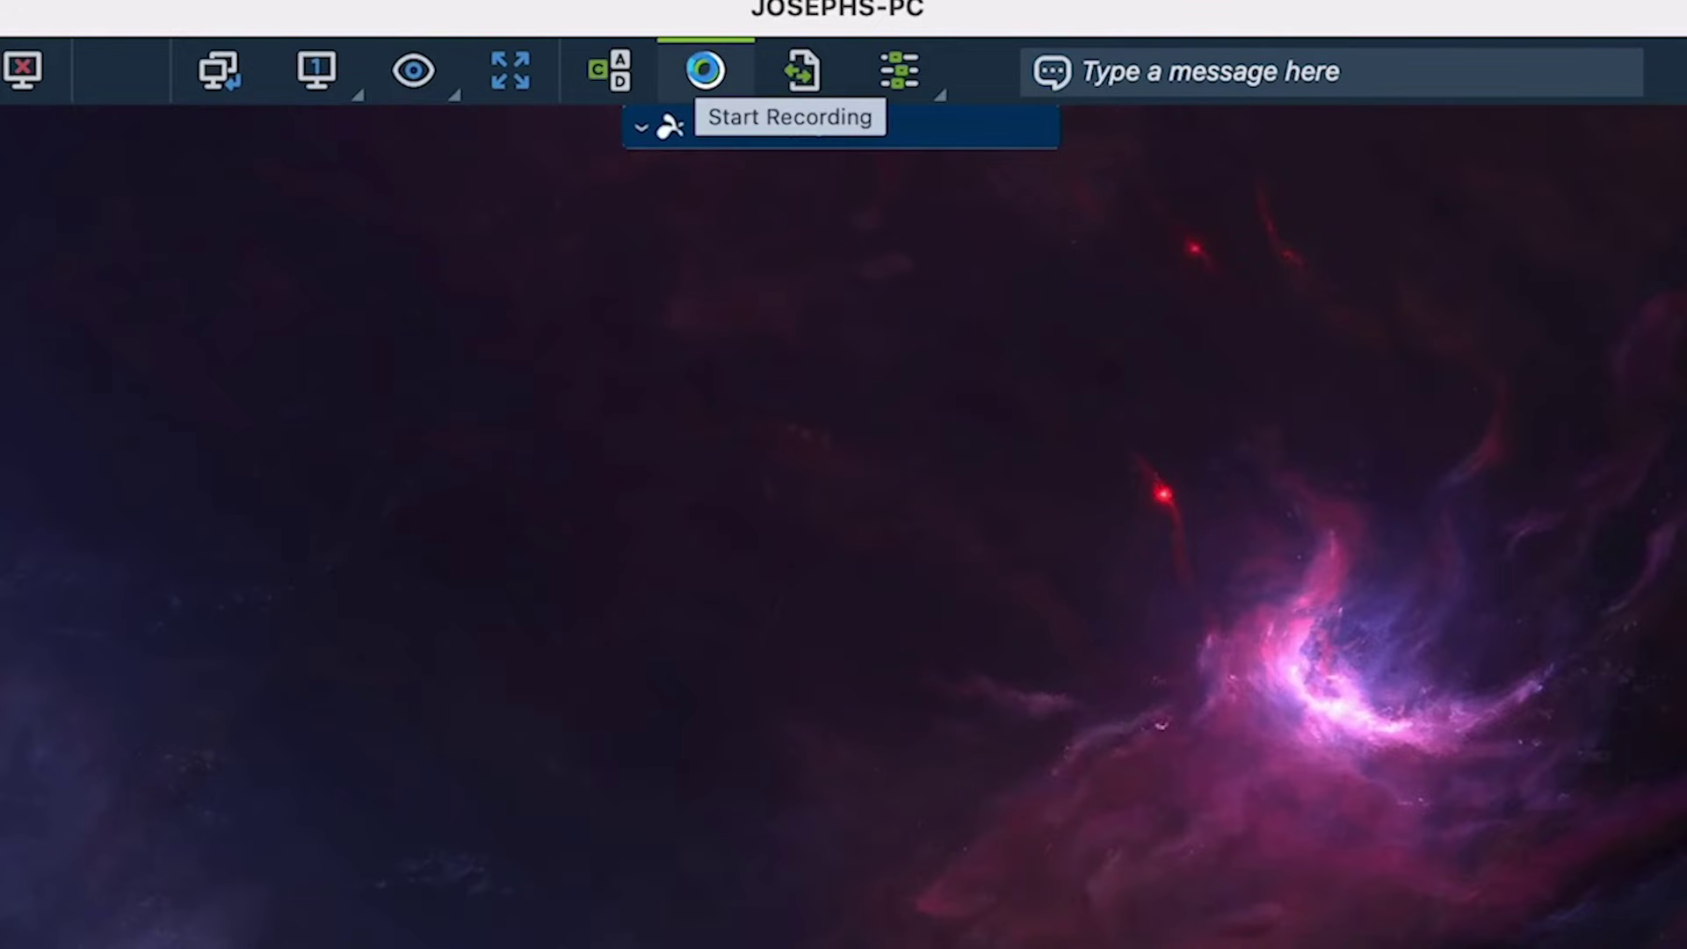
Step: Try recording, file transfer and extra actions, then send the chat message 'Hello'
click(705, 70)
click(801, 77)
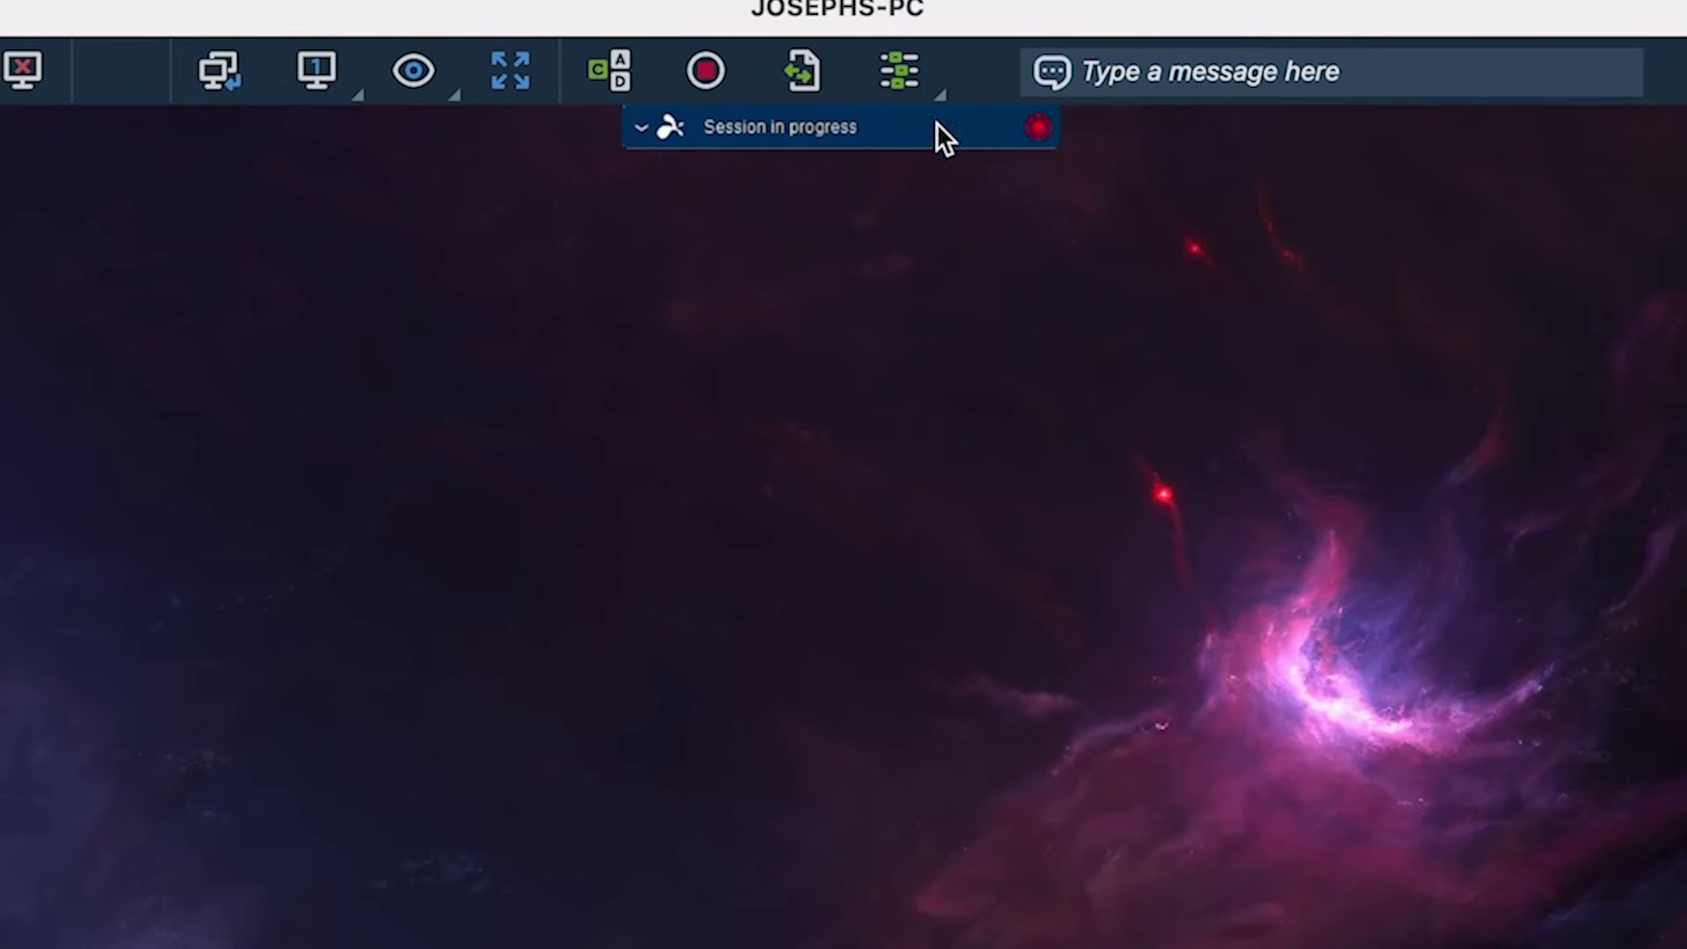
click(905, 75)
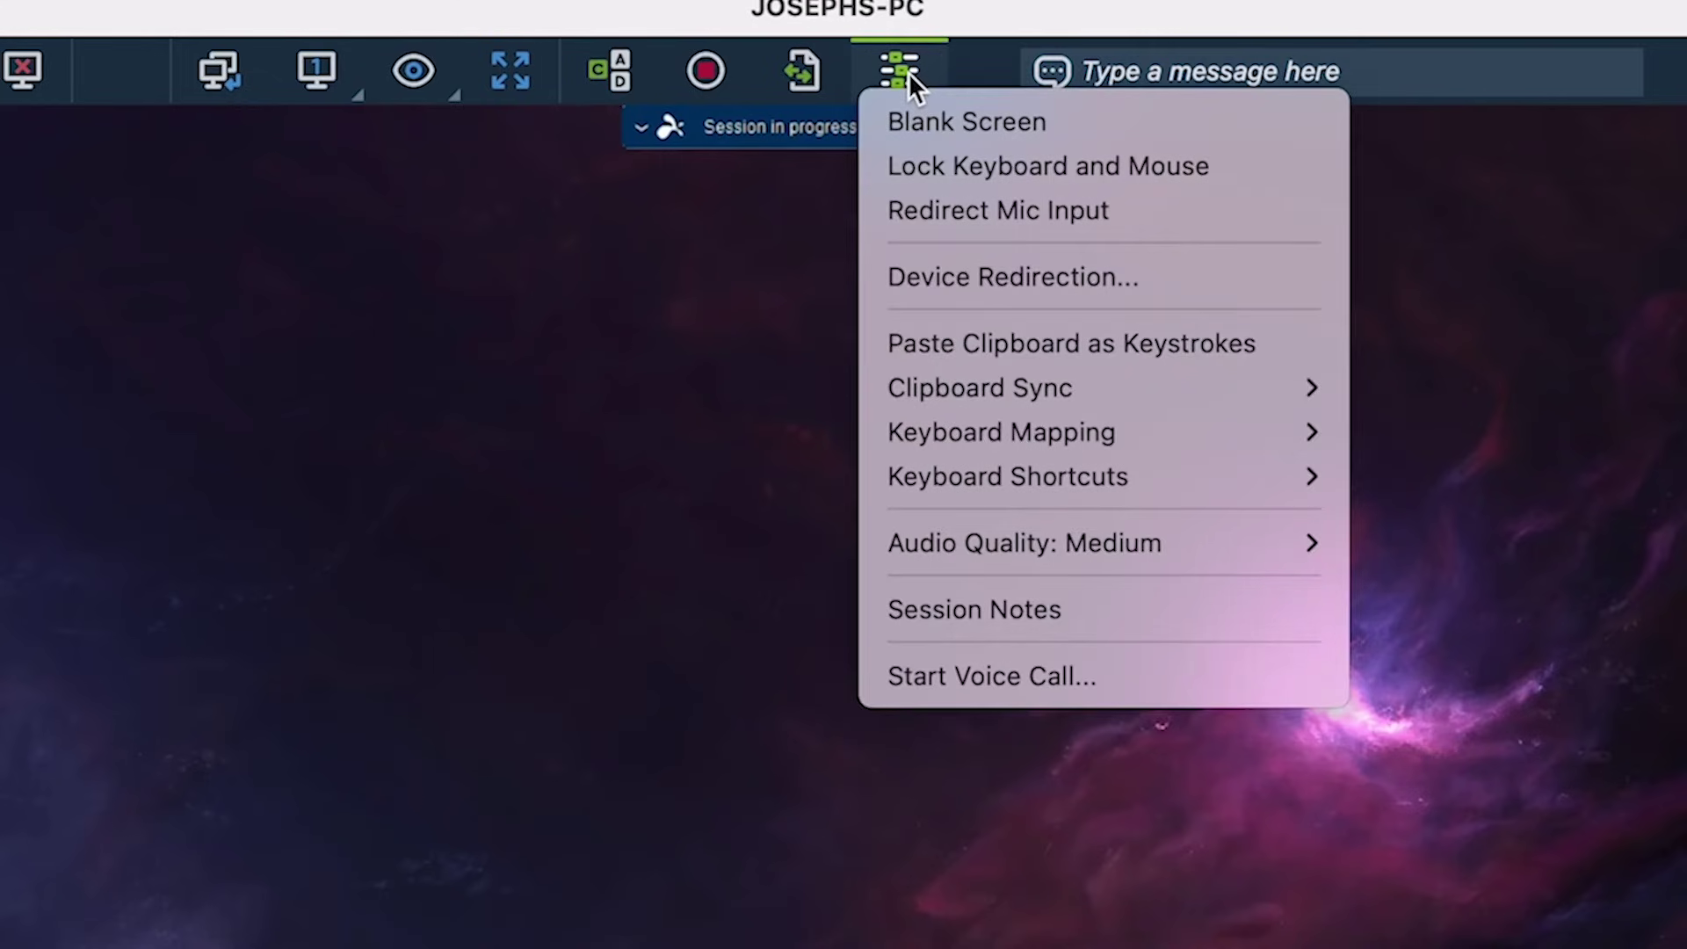
click(1126, 70)
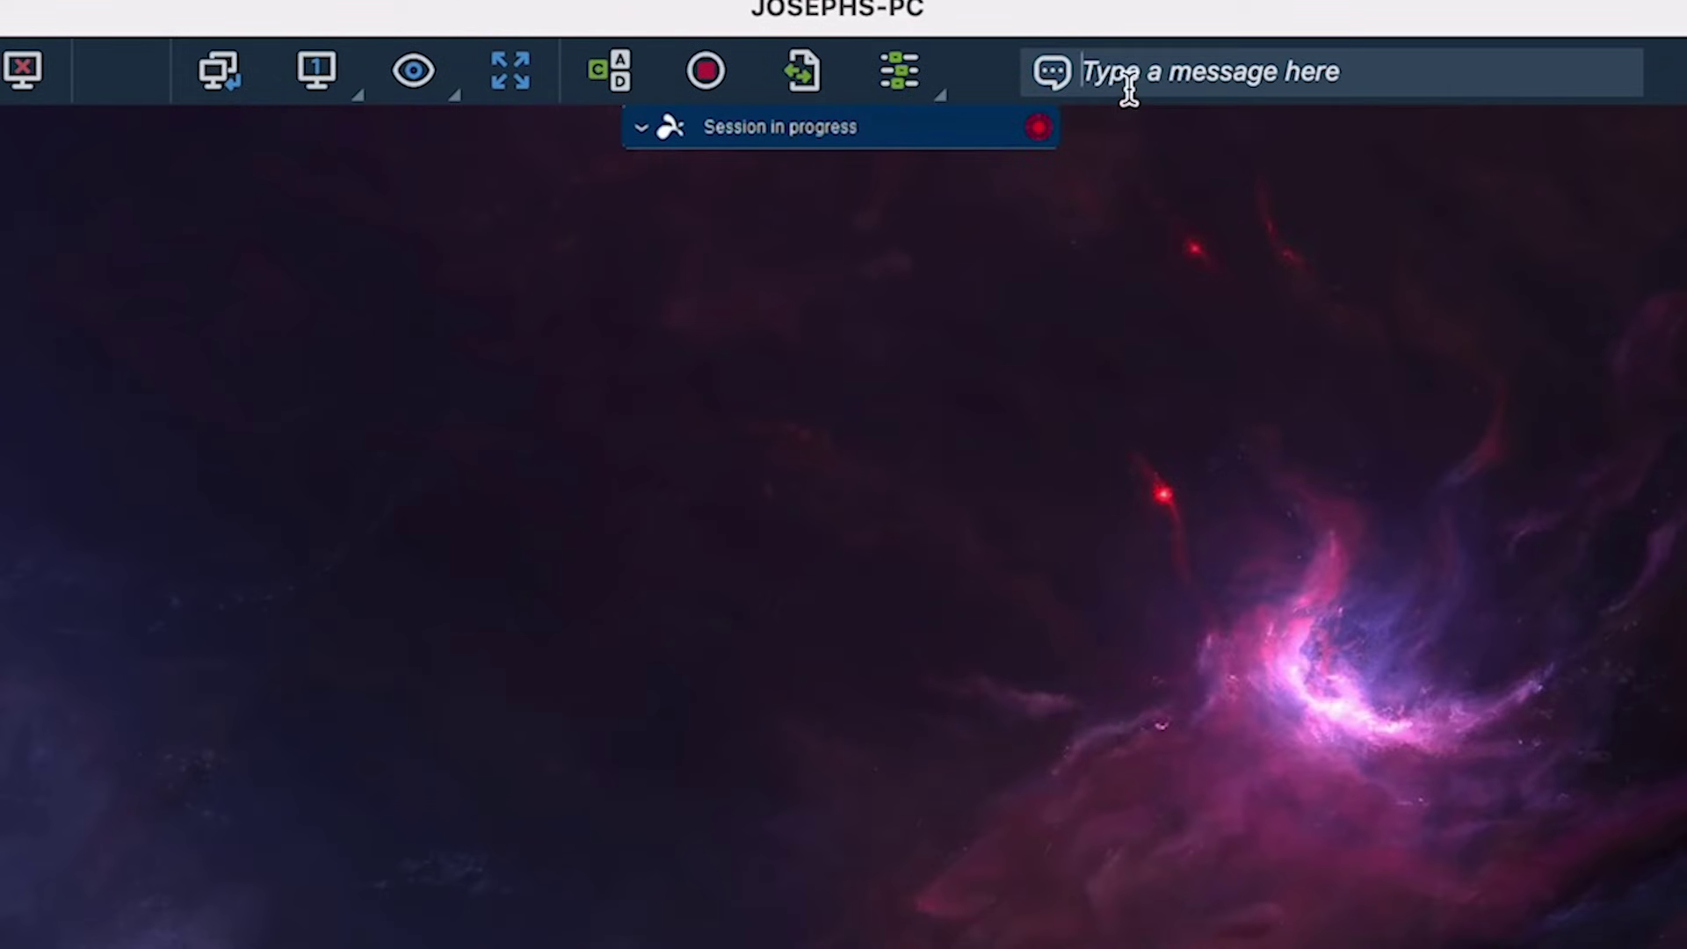
text(Hello)
key(Return)
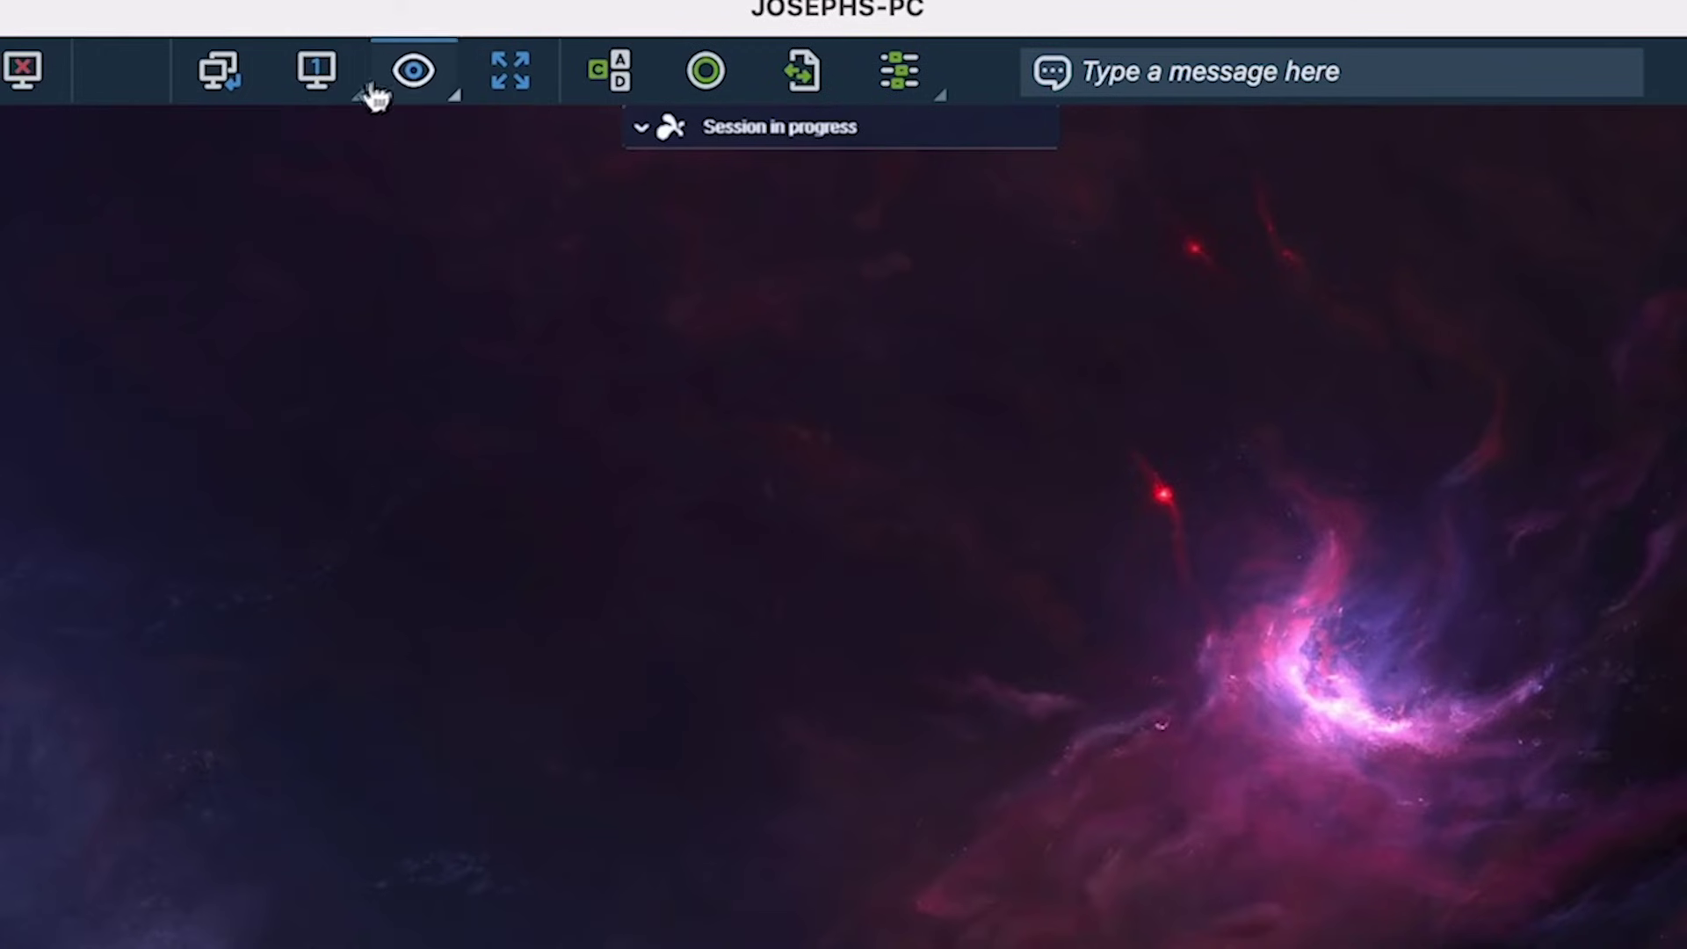
Step: Show the View options menu, then the extra actions dropdown with Blank Screen and Lock Keyboard
click(411, 72)
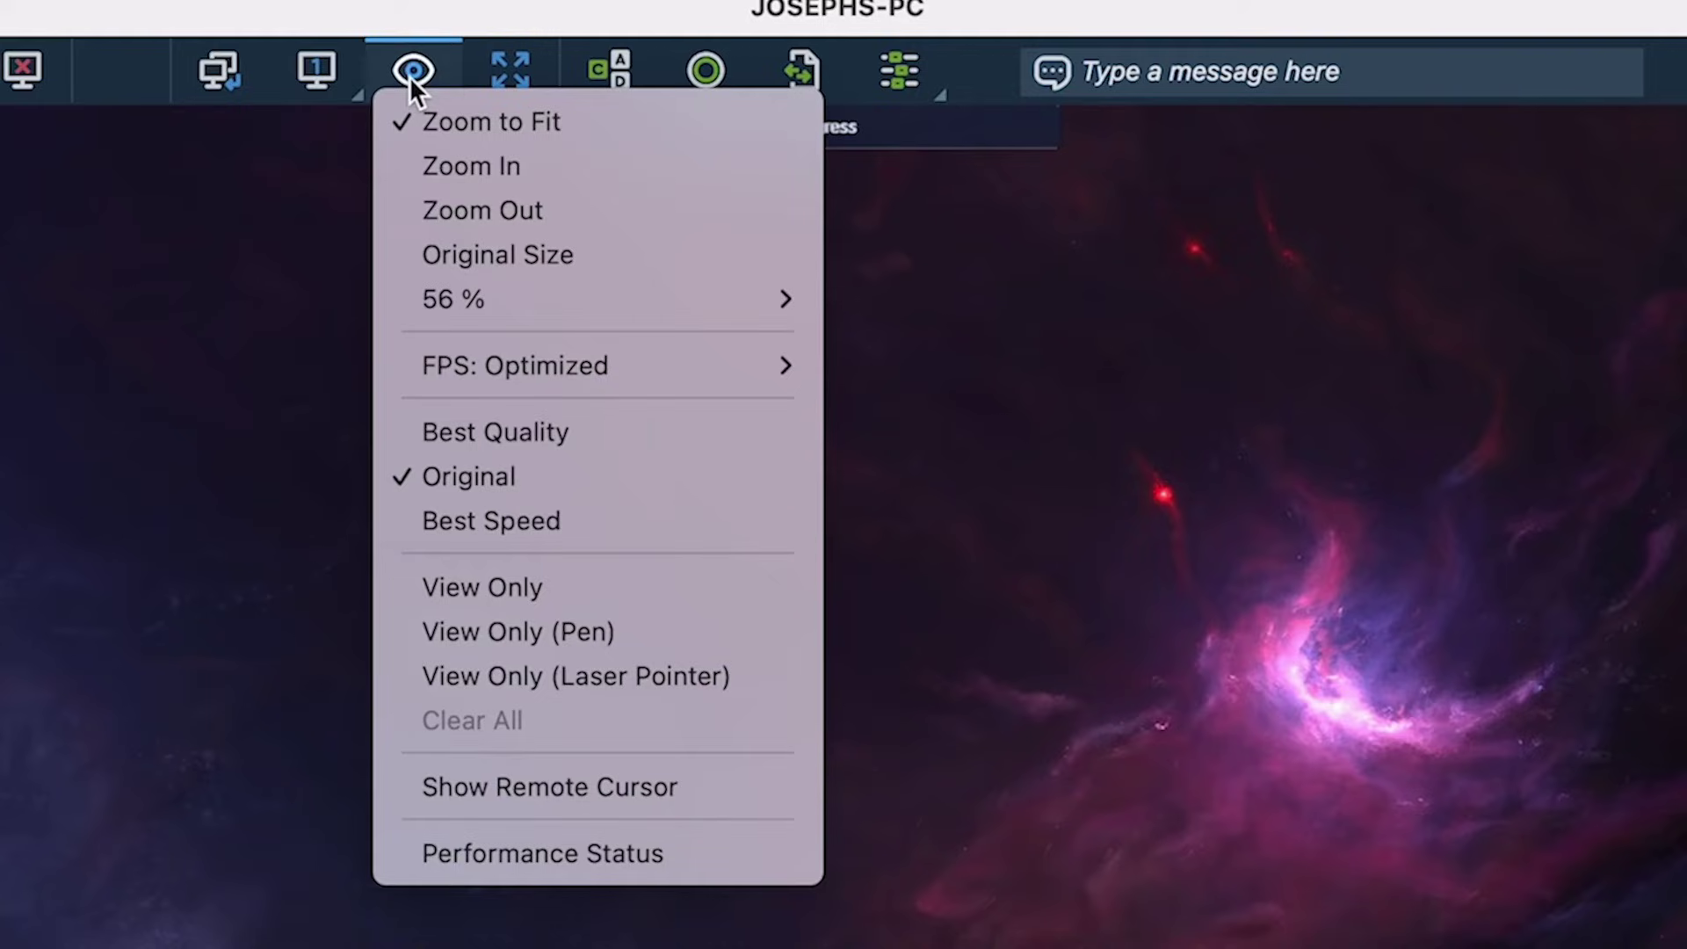
click(899, 70)
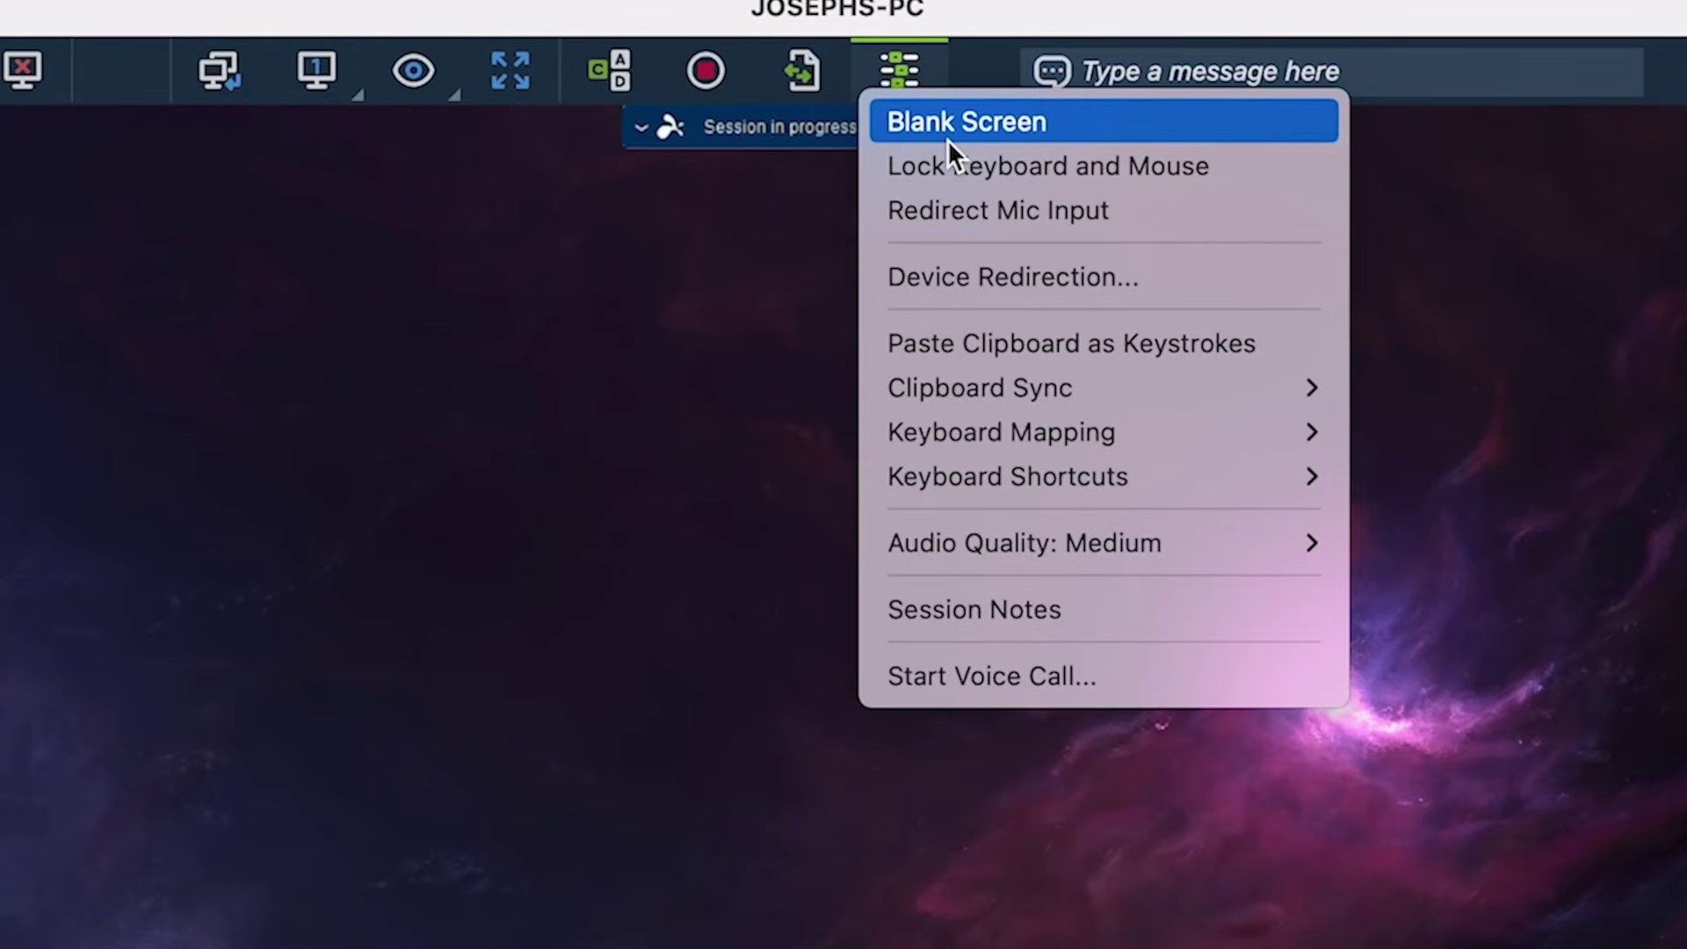